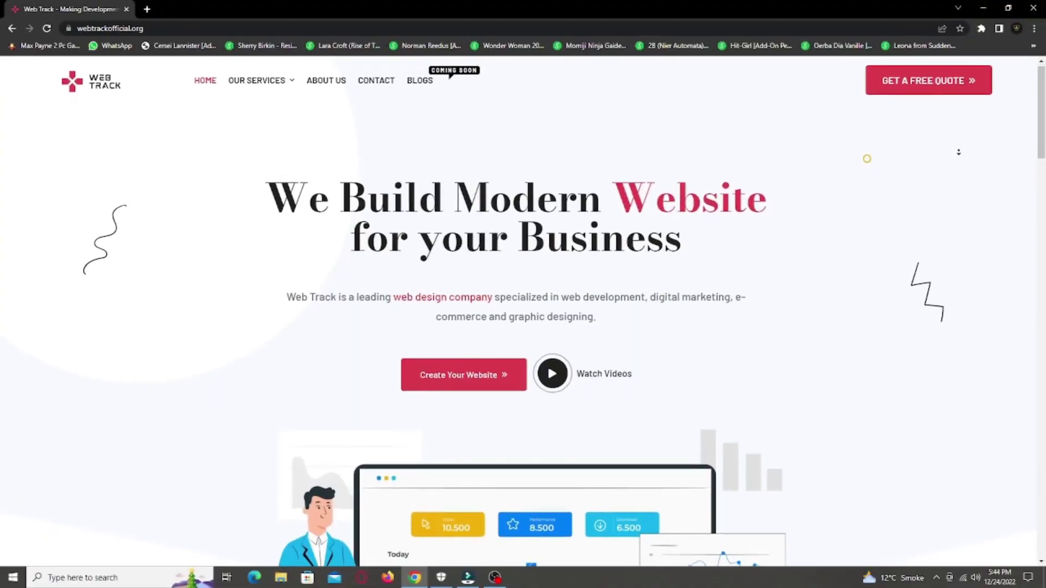
- Scroll through the United Durable Medical Equipment homepage and check its 'Not secure' connection details
{"action": "scroll", "coordinate": [960, 161], "scroll_direction": "down", "scroll_amount": 4}
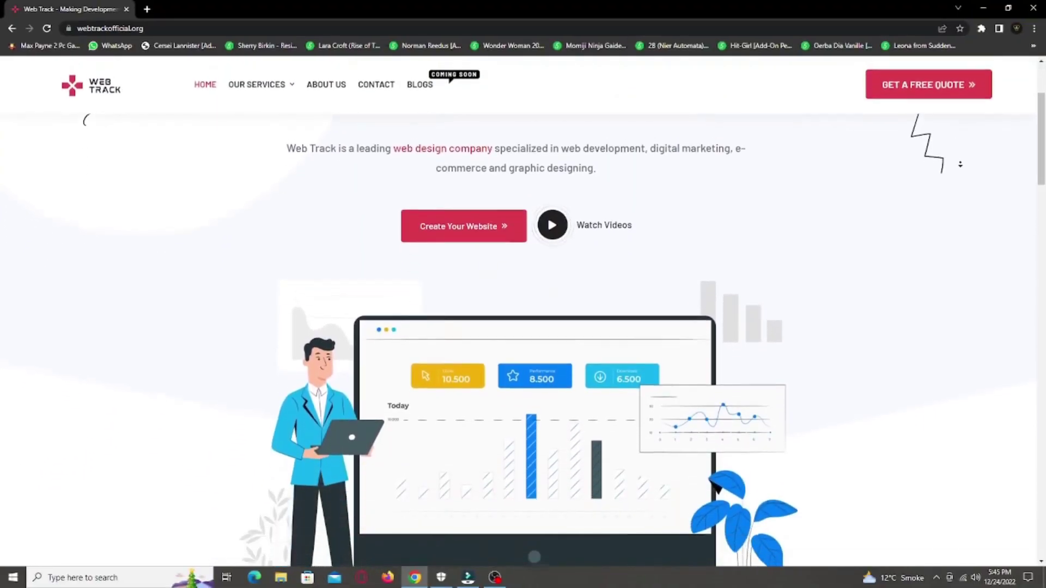
{"action": "scroll", "coordinate": [961, 165], "scroll_direction": "down", "scroll_amount": 5}
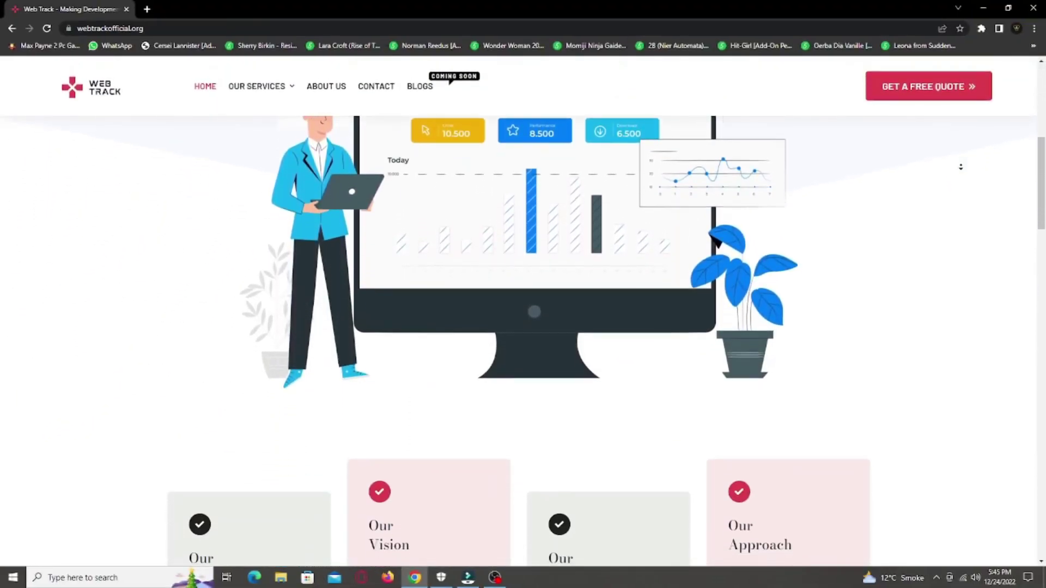
{"action": "scroll", "coordinate": [960, 169], "scroll_direction": "down", "scroll_amount": 7}
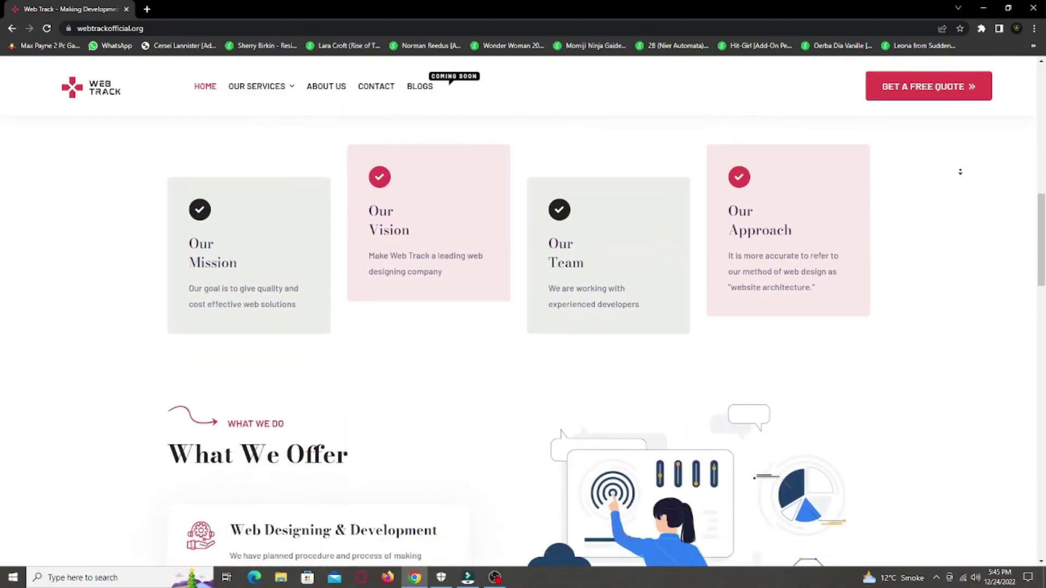
{"action": "scroll", "coordinate": [961, 172], "scroll_direction": "down", "scroll_amount": 7}
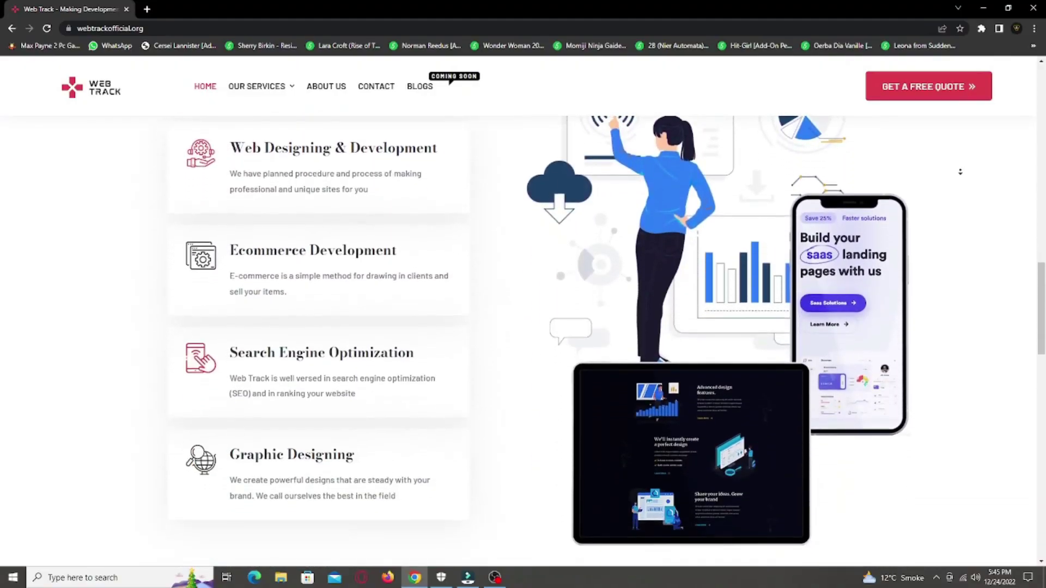
{"action": "scroll", "coordinate": [960, 172], "scroll_direction": "down", "scroll_amount": 7}
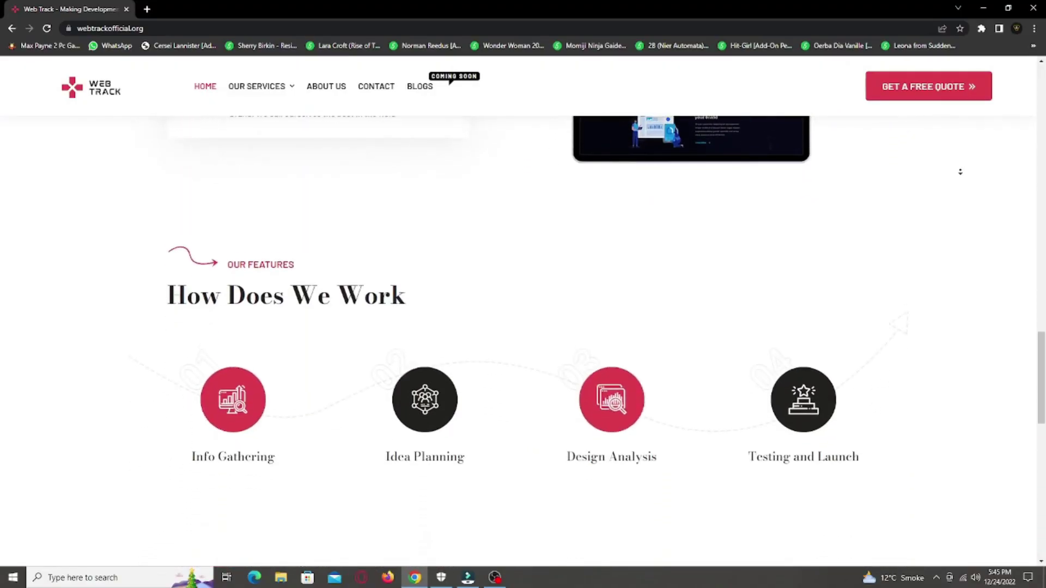
{"action": "scroll", "coordinate": [961, 172], "scroll_direction": "down", "scroll_amount": 7}
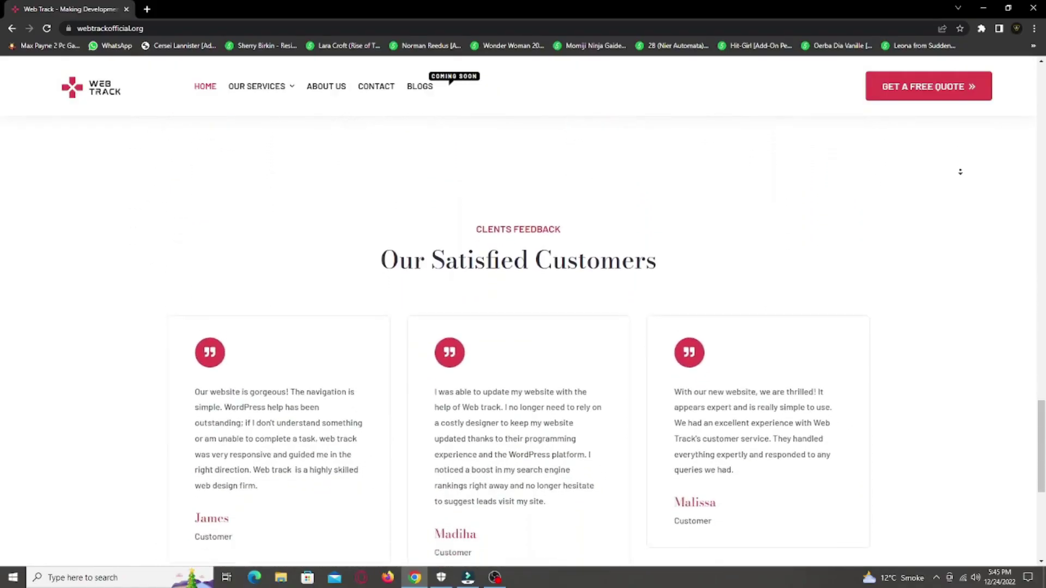
{"action": "scroll", "coordinate": [961, 172], "scroll_direction": "down", "scroll_amount": 3}
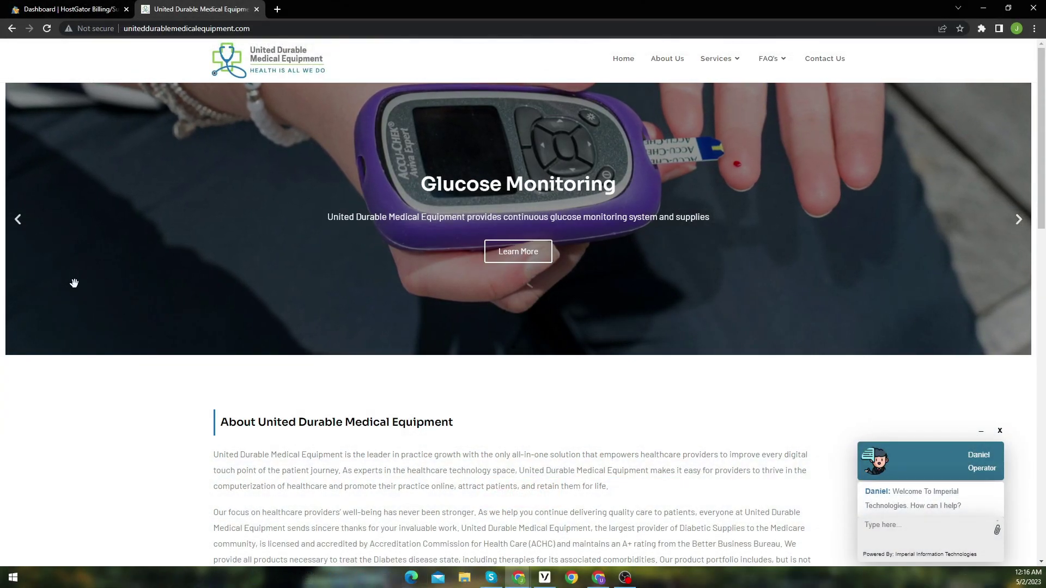
{"action": "left_click", "coordinate": [96, 30]}
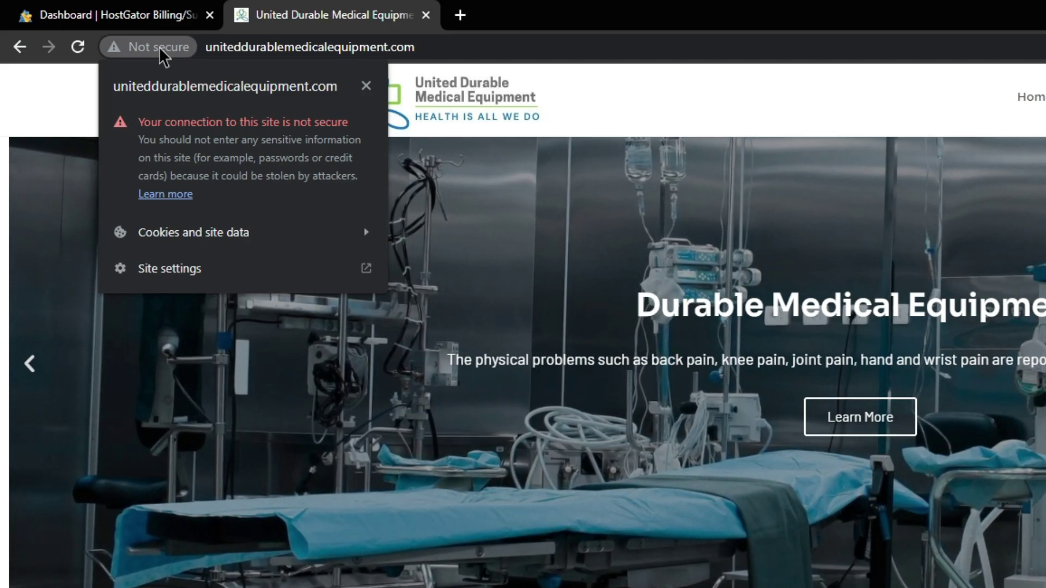
{"action": "left_click", "coordinate": [159, 47]}
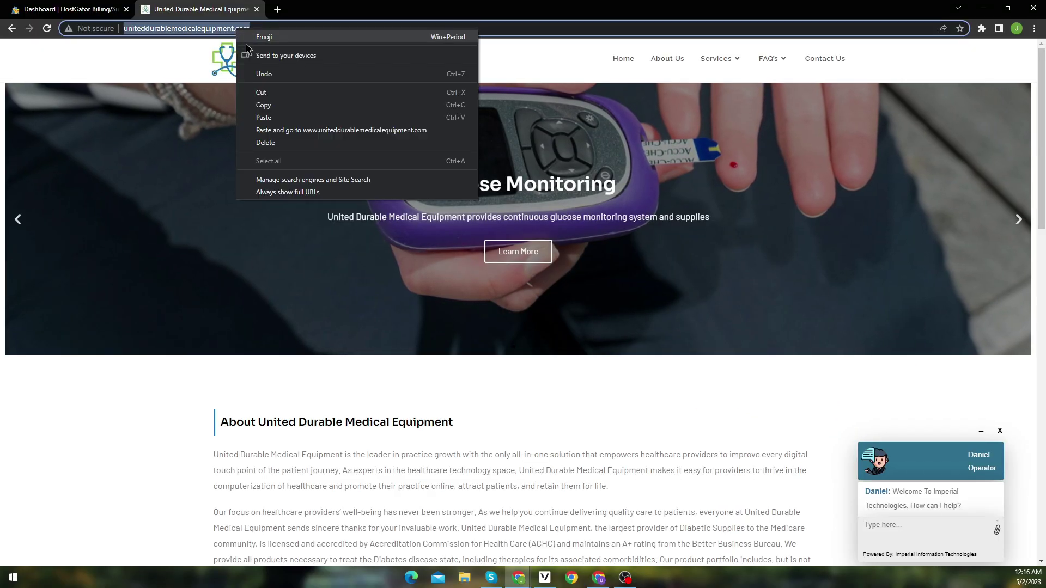
- Copy the site's web address and open a new Incognito window
{"action": "left_click", "coordinate": [280, 105]}
{"action": "left_click", "coordinate": [1034, 29]}
{"action": "left_click", "coordinate": [919, 79]}
- Load the pasted address in Incognito, confirm it still shows Not secure, then close the window
{"action": "right_click", "coordinate": [316, 28]}
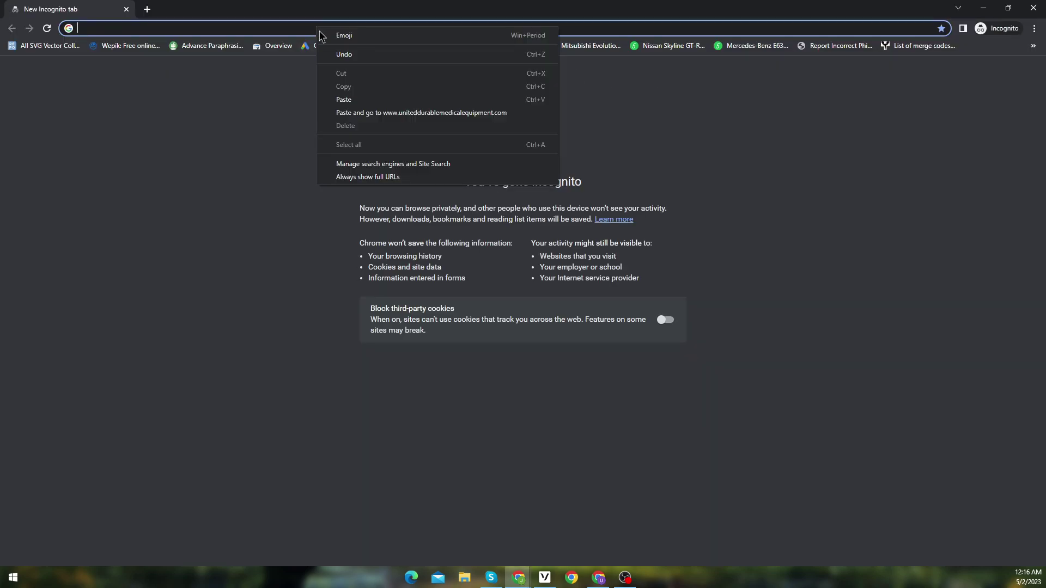
{"action": "left_click", "coordinate": [344, 100]}
{"action": "key", "text": "Return"}
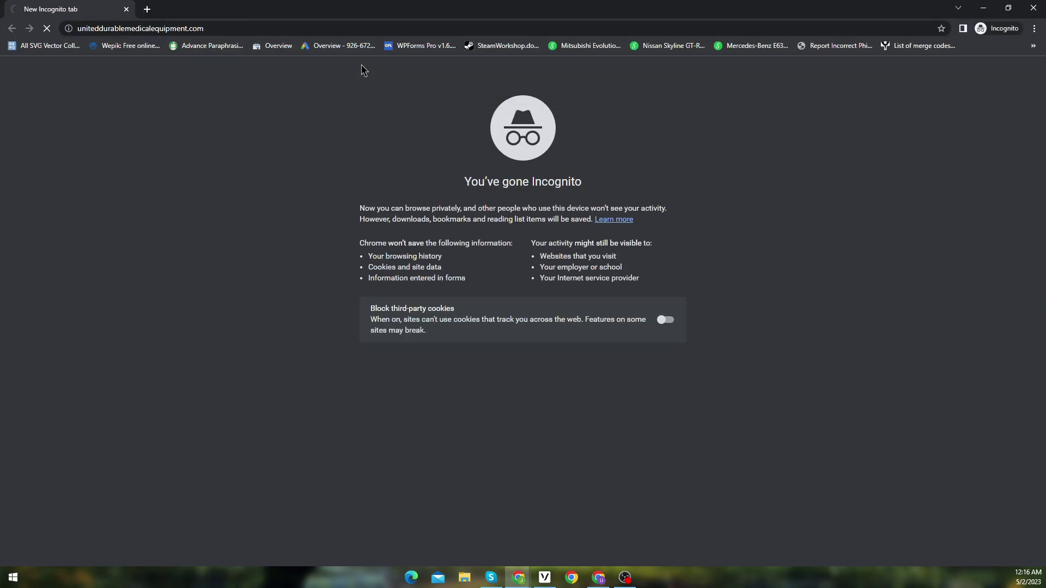
{"action": "left_click", "coordinate": [90, 31]}
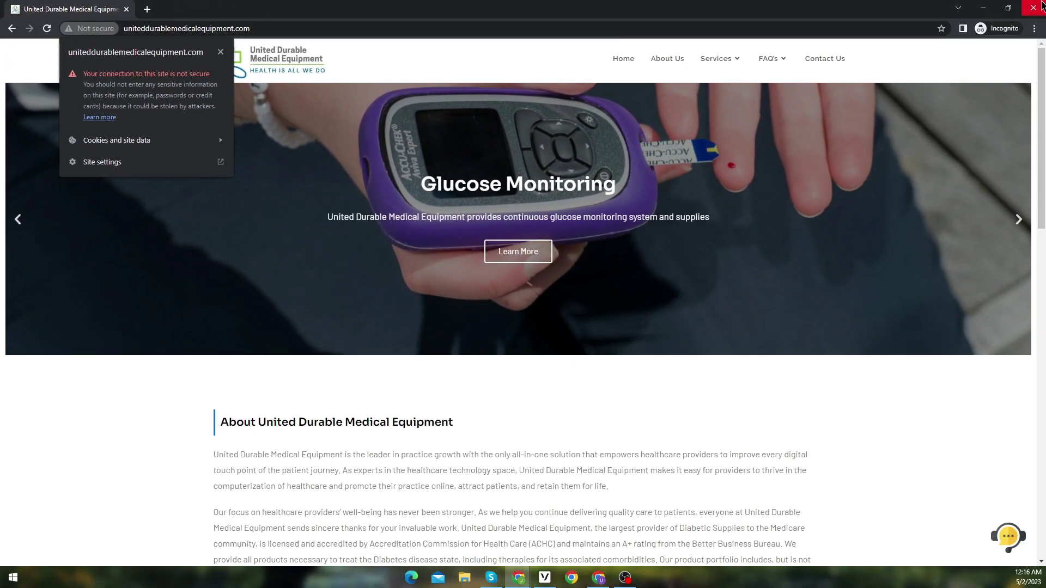
{"action": "left_click", "coordinate": [1042, 5]}
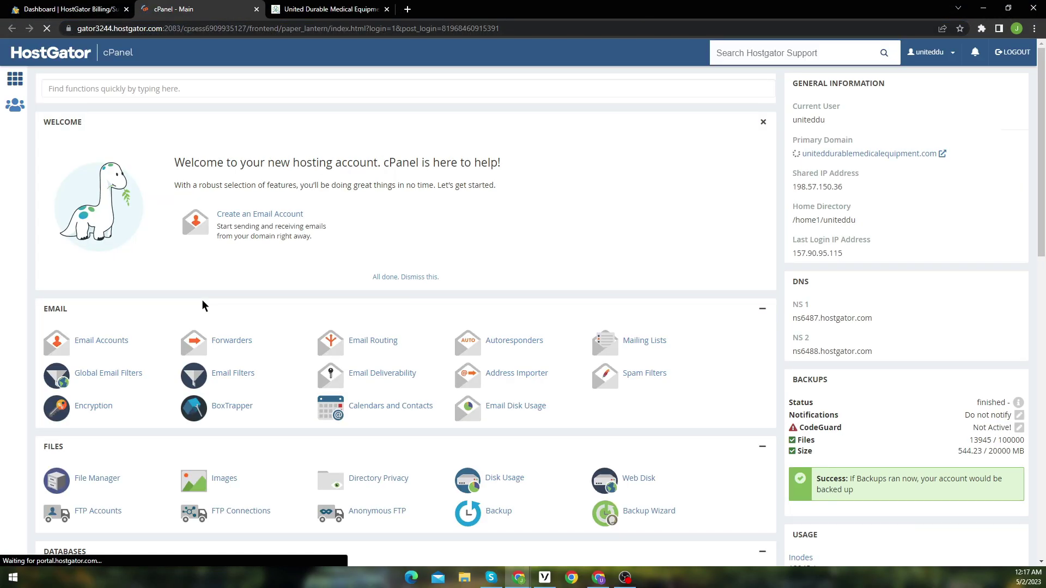
- Find 'ssl' in cPanel, review the nine domains on SSL/TLS Status, and run AutoSSL
{"action": "left_click", "coordinate": [186, 86]}
{"action": "type", "text": "ssl"}
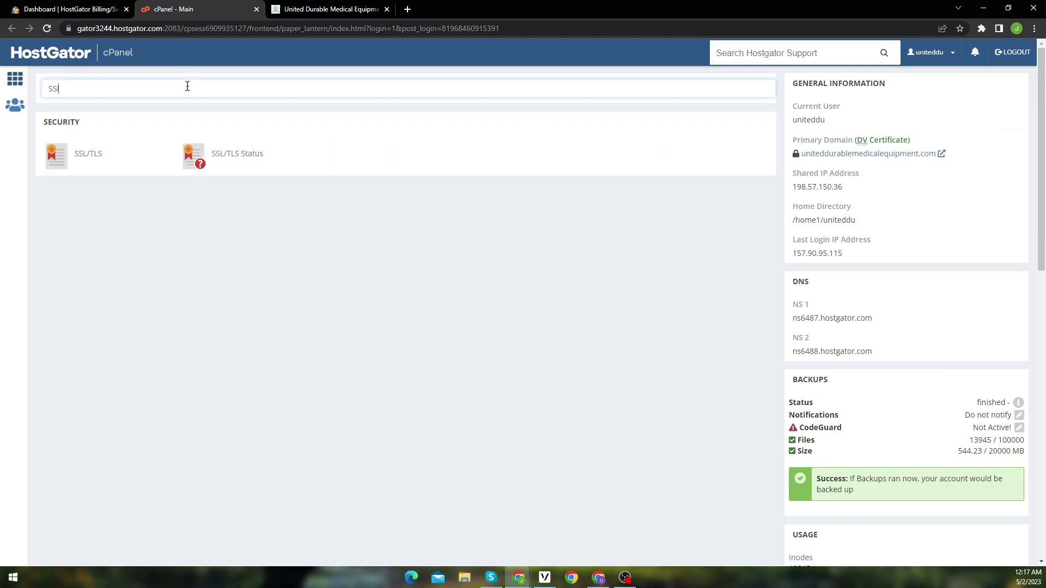
{"action": "left_click", "coordinate": [232, 155]}
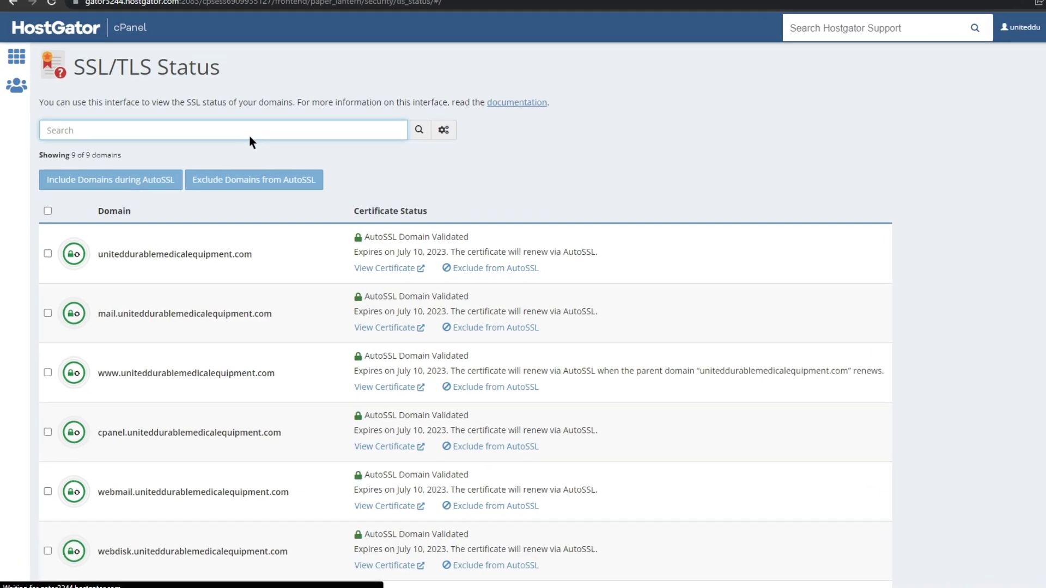
{"action": "scroll", "coordinate": [670, 139], "scroll_direction": "down", "scroll_amount": 1}
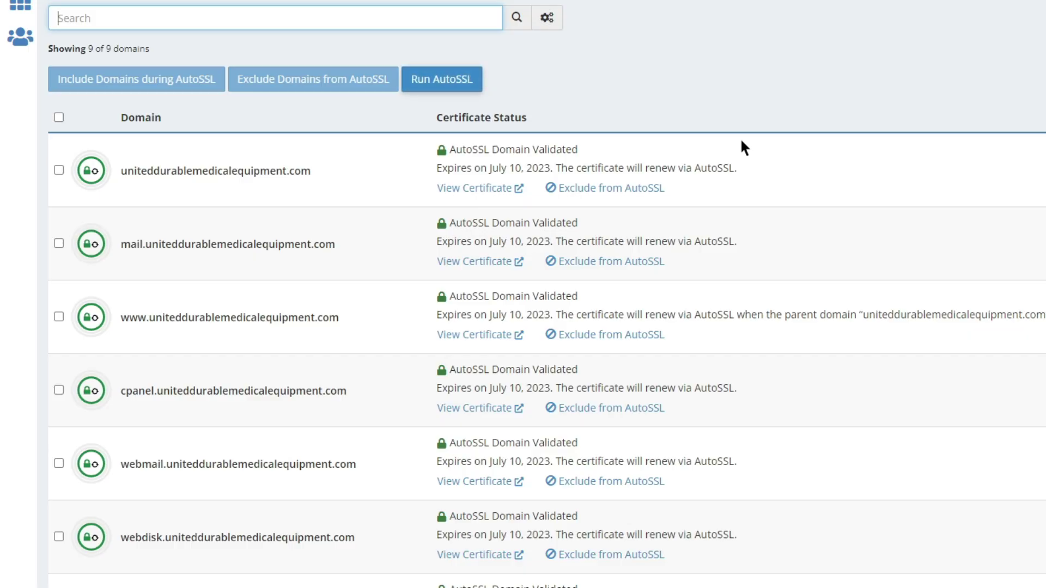
{"action": "scroll", "coordinate": [742, 142], "scroll_direction": "down", "scroll_amount": 3}
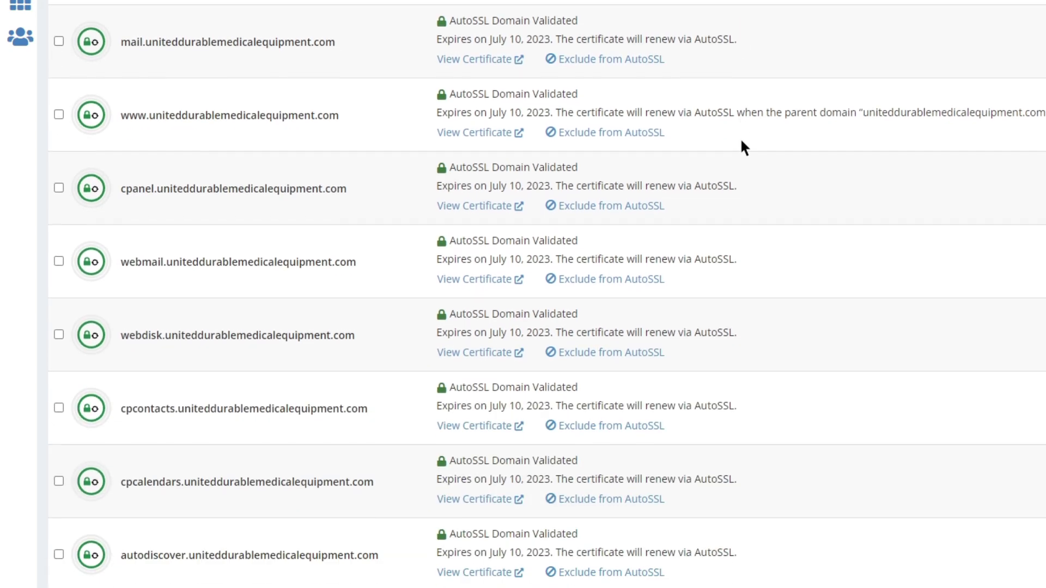
{"action": "scroll", "coordinate": [744, 147], "scroll_direction": "up", "scroll_amount": 4}
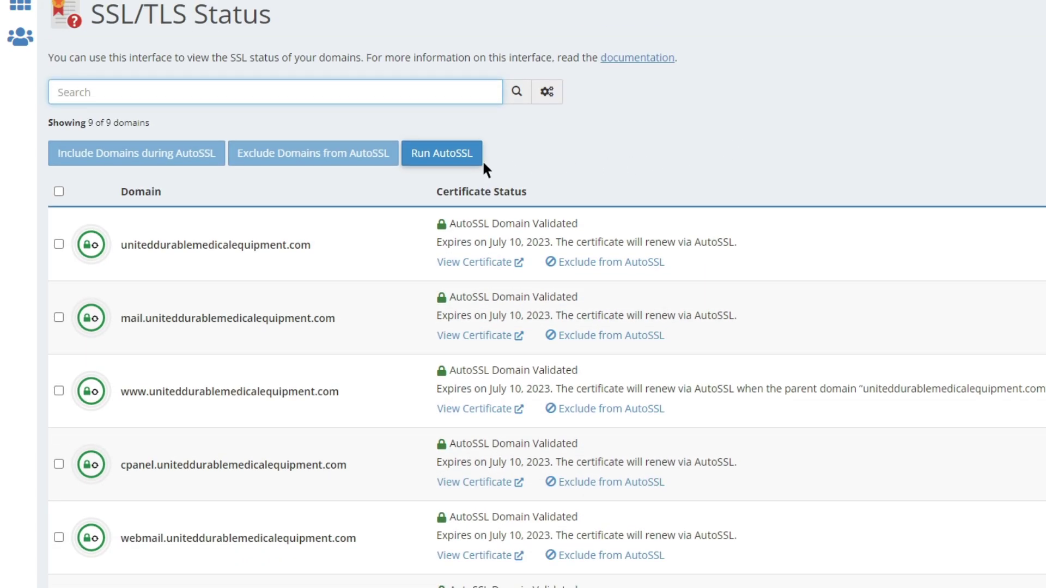
{"action": "left_click", "coordinate": [432, 161]}
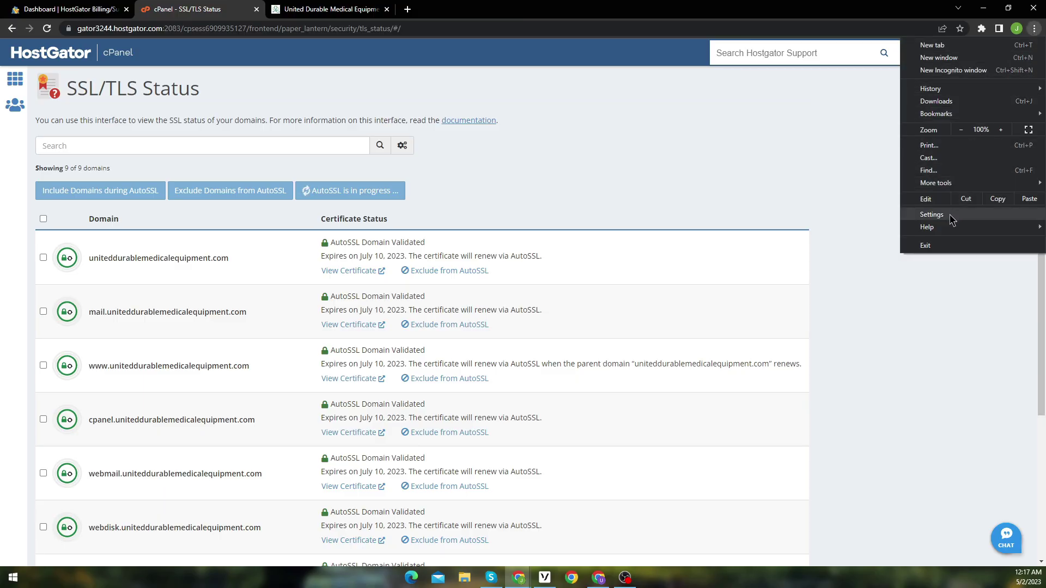
- Clear the last hour's cookies and cached files from Privacy and security, then return to the site tab
{"action": "mouse_move", "coordinate": [951, 227]}
{"action": "left_click", "coordinate": [862, 233]}
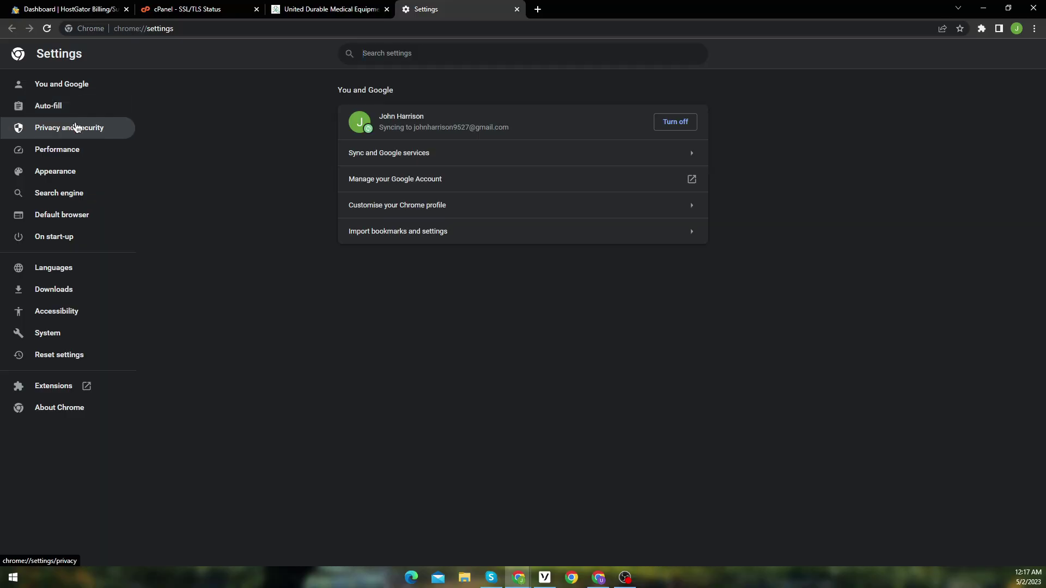
{"action": "left_click", "coordinate": [78, 128]}
{"action": "left_click", "coordinate": [494, 197]}
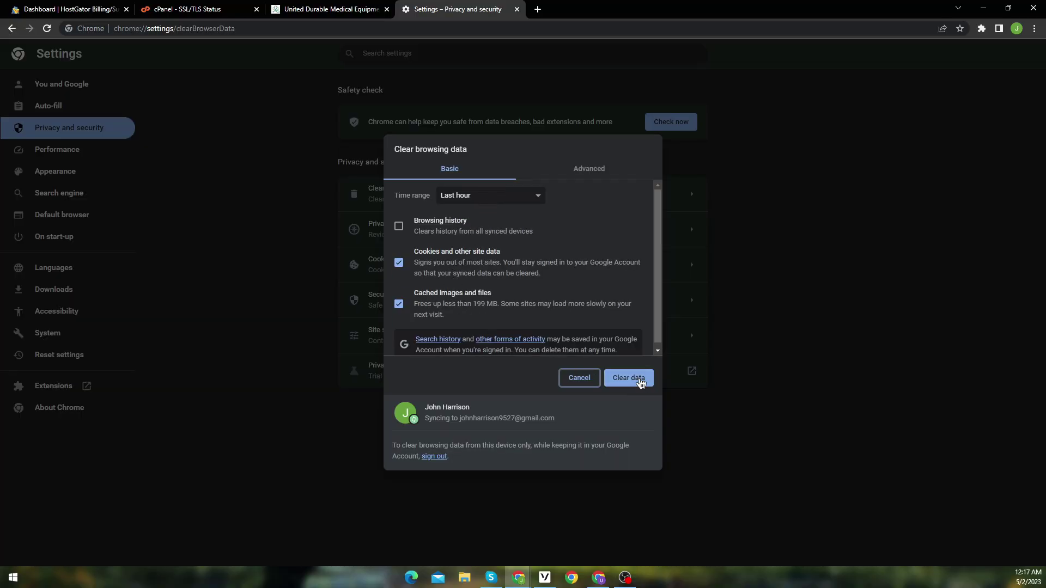
{"action": "left_click", "coordinate": [641, 381]}
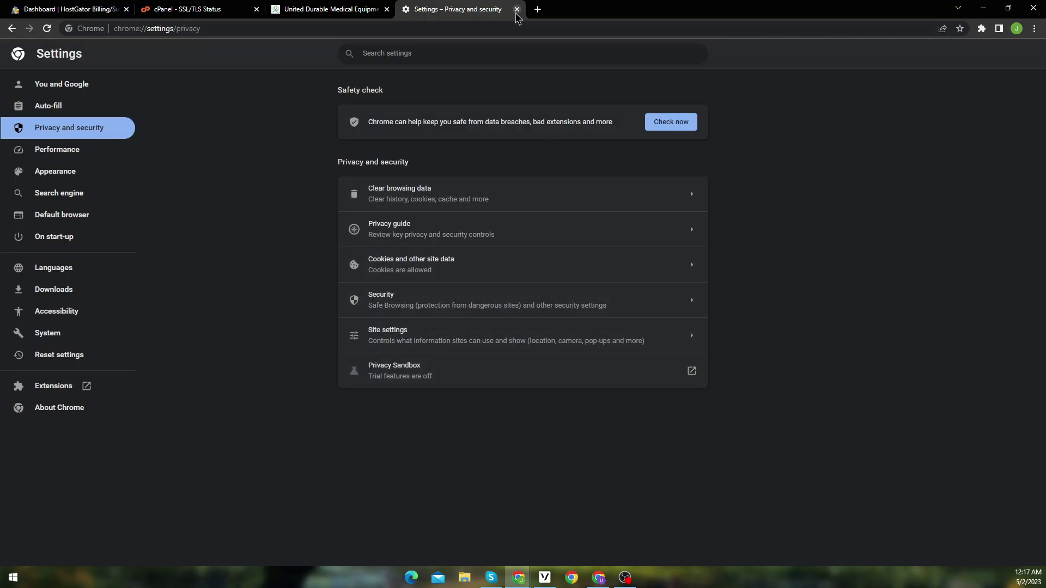
{"action": "left_click", "coordinate": [517, 9]}
{"action": "left_click", "coordinate": [330, 9]}
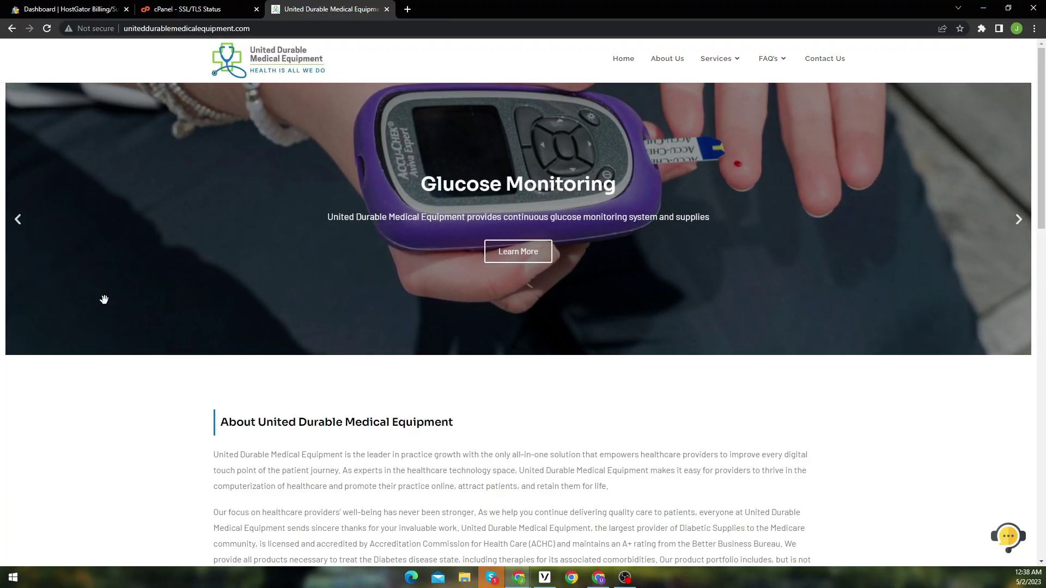
{"action": "left_click", "coordinate": [97, 29]}
{"action": "left_click", "coordinate": [97, 29]}
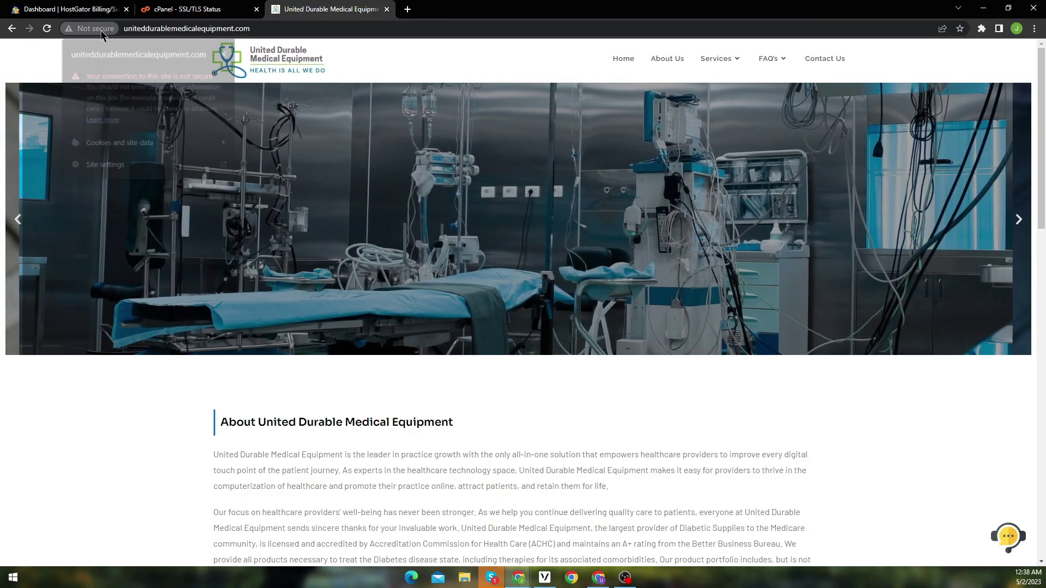
{"action": "left_click", "coordinate": [145, 28]}
{"action": "left_click", "coordinate": [143, 29]}
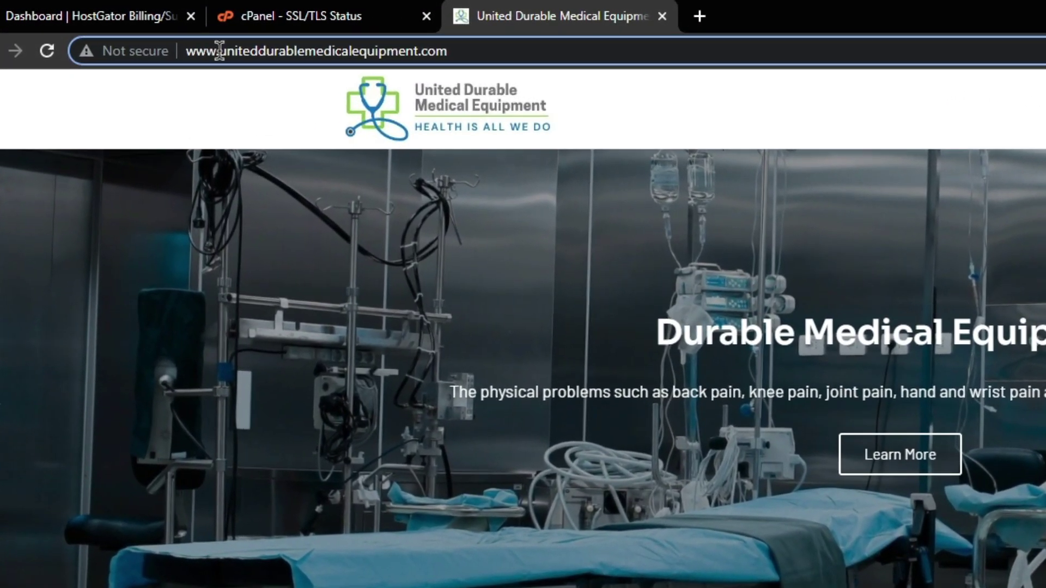
{"action": "left_click_drag", "start_coordinate": [220, 51], "coordinate": [107, 51]}
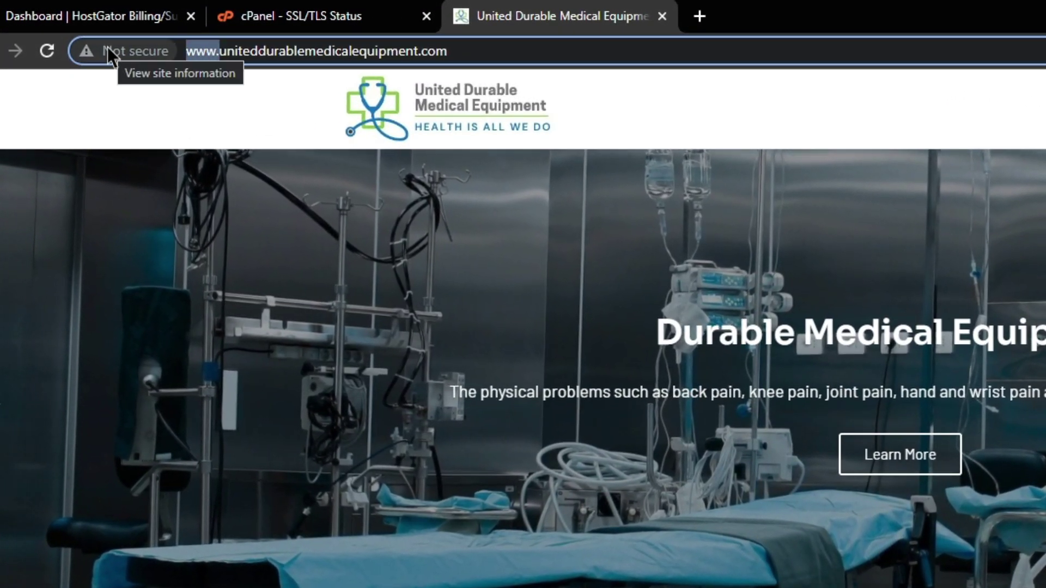
{"action": "type", "text": "https:"}
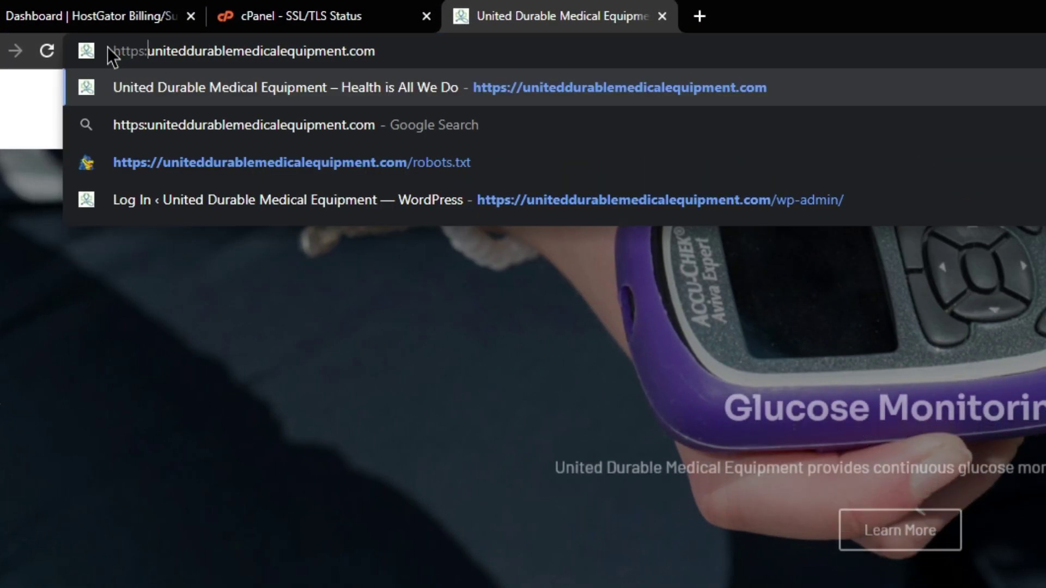
{"action": "type", "text": "//"}
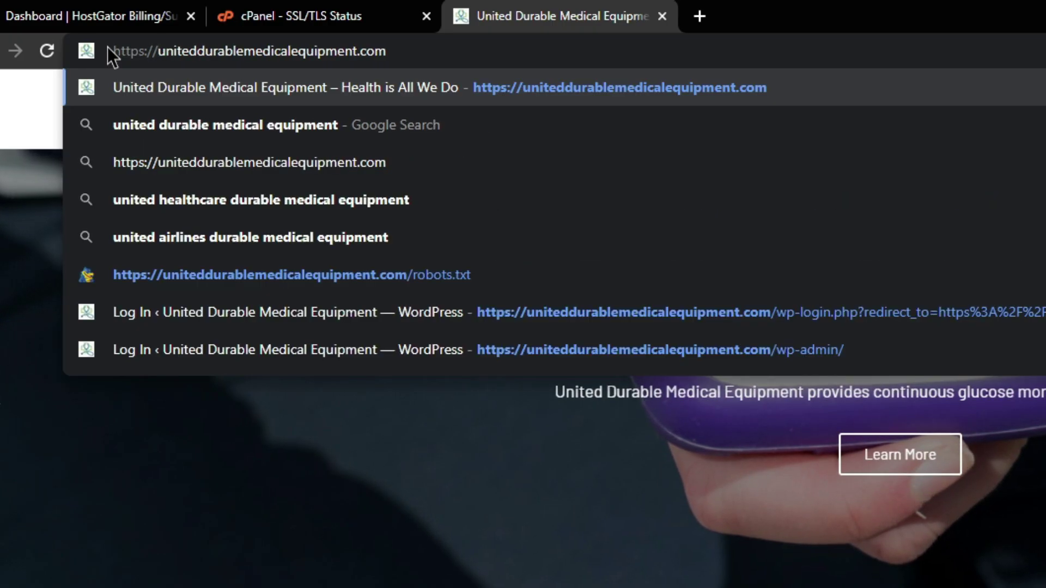
{"action": "key", "text": "Return"}
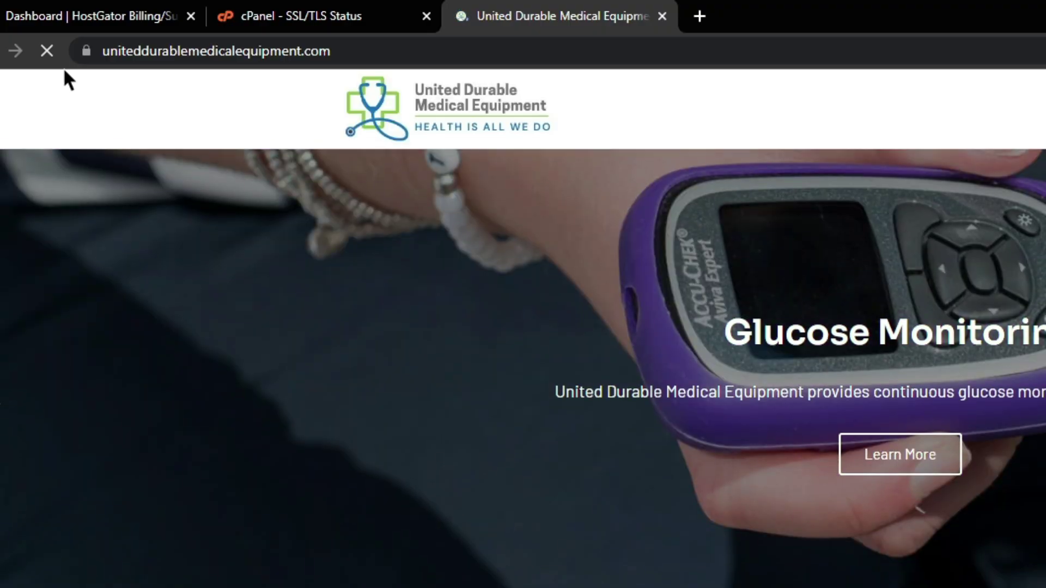
{"action": "left_click", "coordinate": [83, 50]}
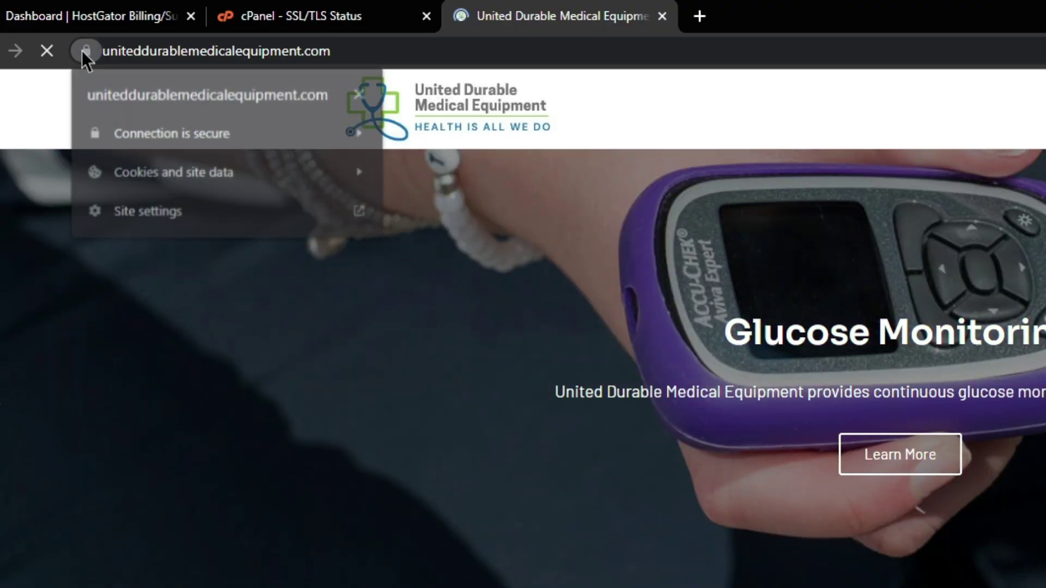
{"action": "left_click", "coordinate": [240, 143]}
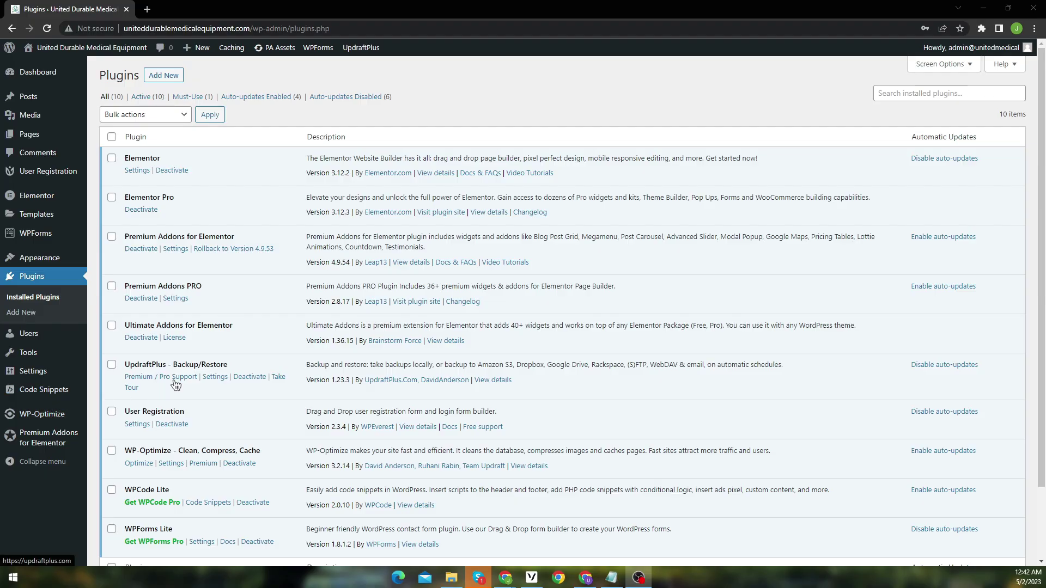
- Search new plugins for 'SSL', then install and activate Really Simple SSL
{"action": "left_click", "coordinate": [164, 75]}
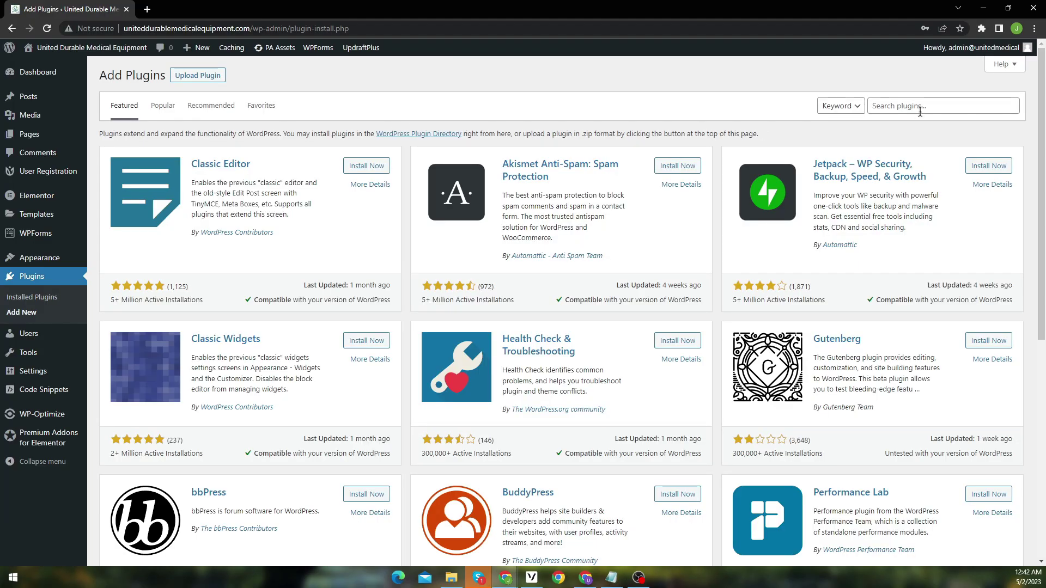
{"action": "left_click", "coordinate": [926, 106]}
{"action": "type", "text": "SS"}
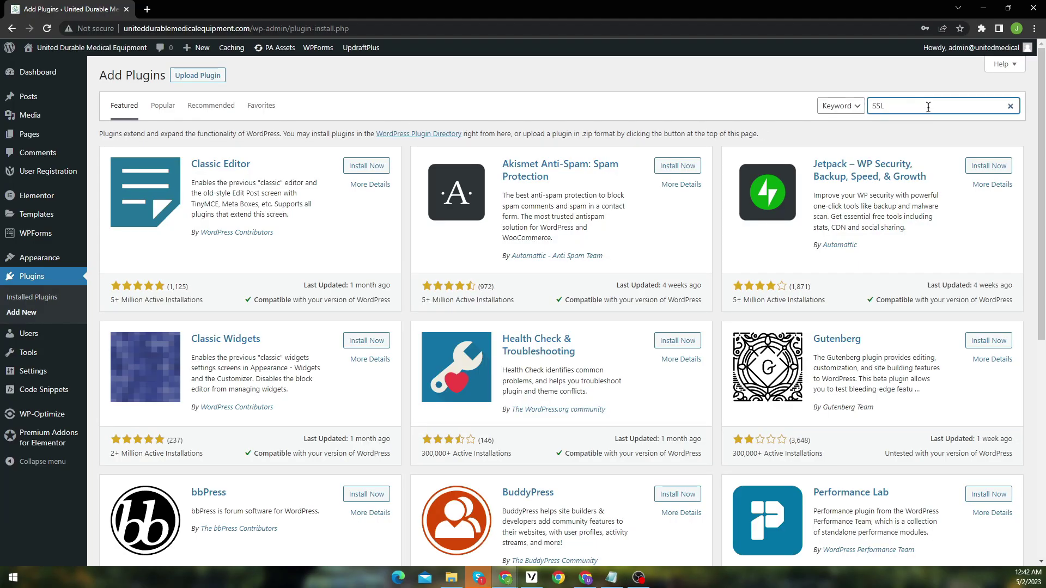
{"action": "type", "text": "L"}
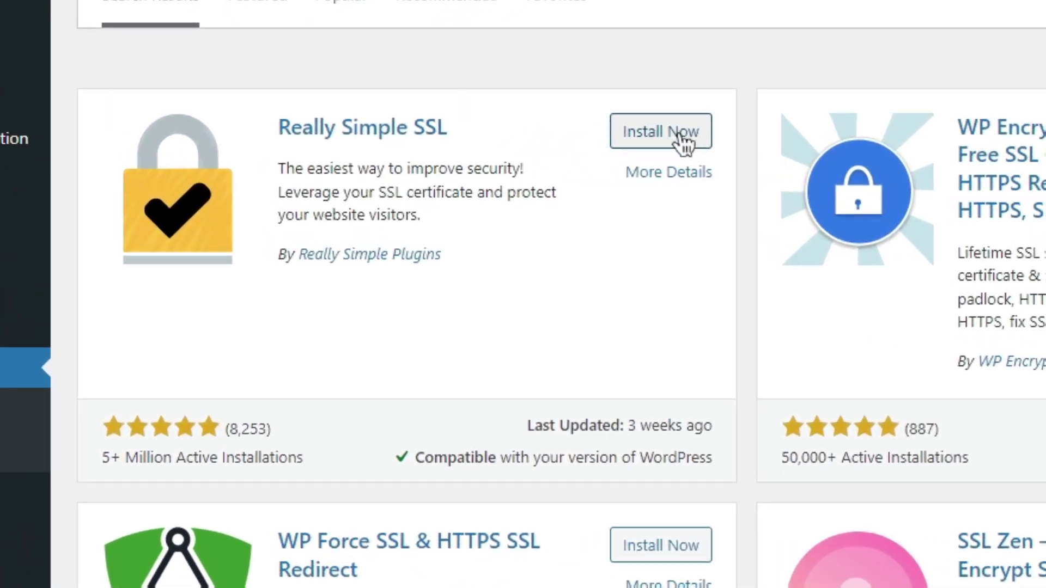
{"action": "left_click", "coordinate": [376, 169]}
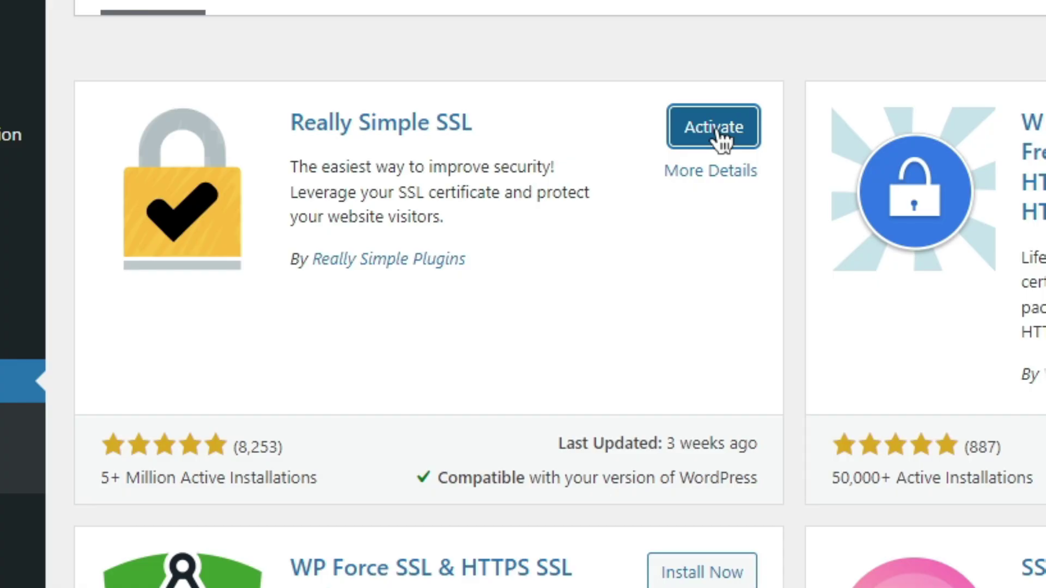
{"action": "left_click", "coordinate": [718, 135]}
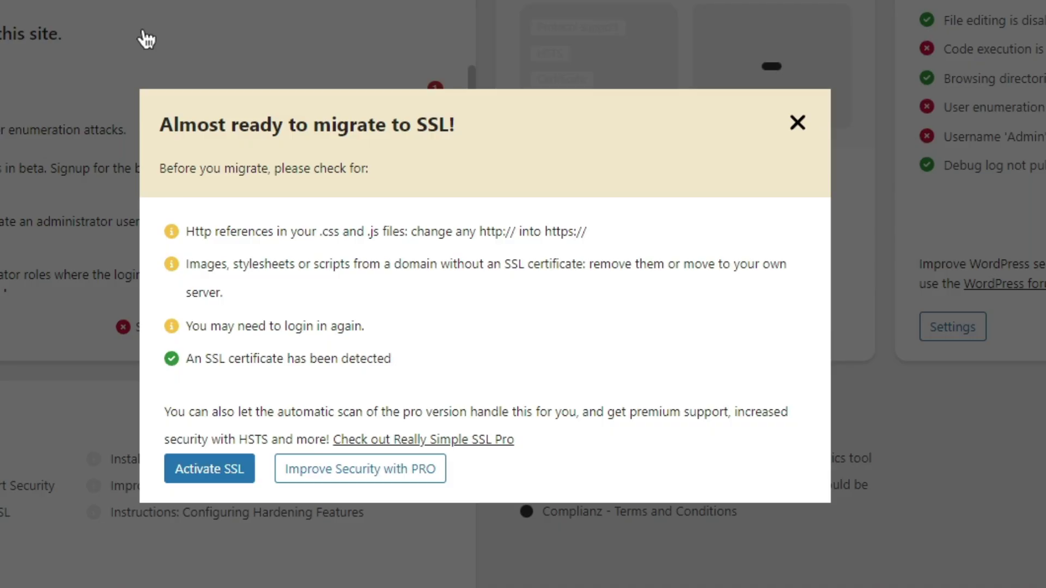
- Activate SSL in the migration prompt, check the login page's security, and log back in
{"action": "left_click", "coordinate": [212, 467]}
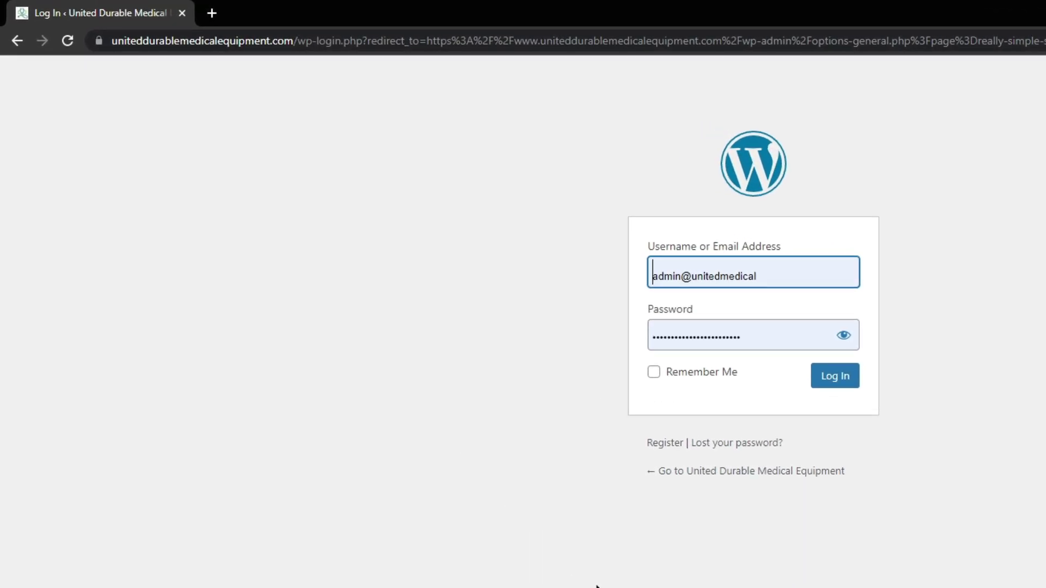
{"action": "left_click", "coordinate": [99, 42]}
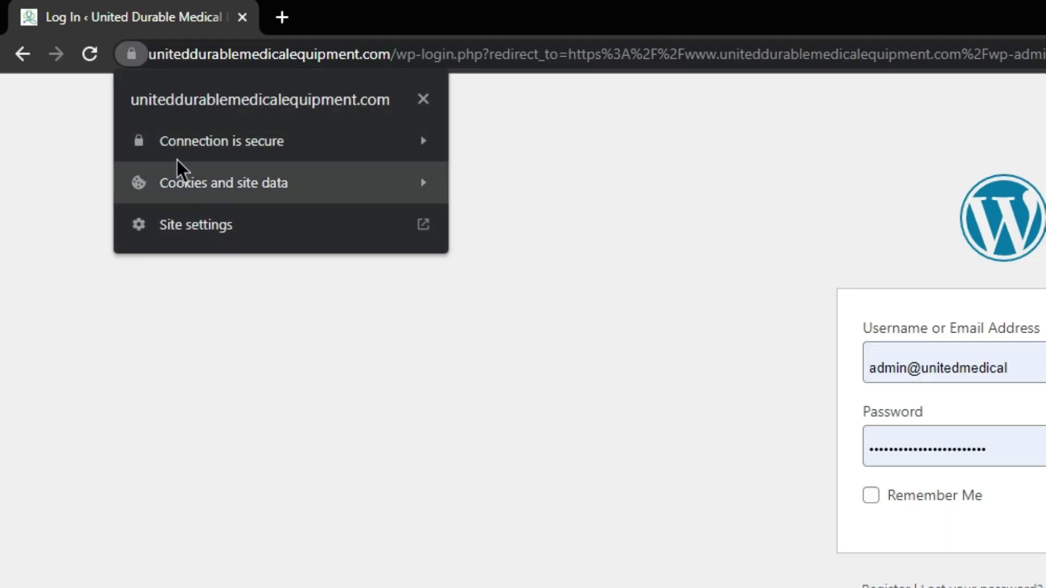
{"action": "left_click", "coordinate": [490, 463]}
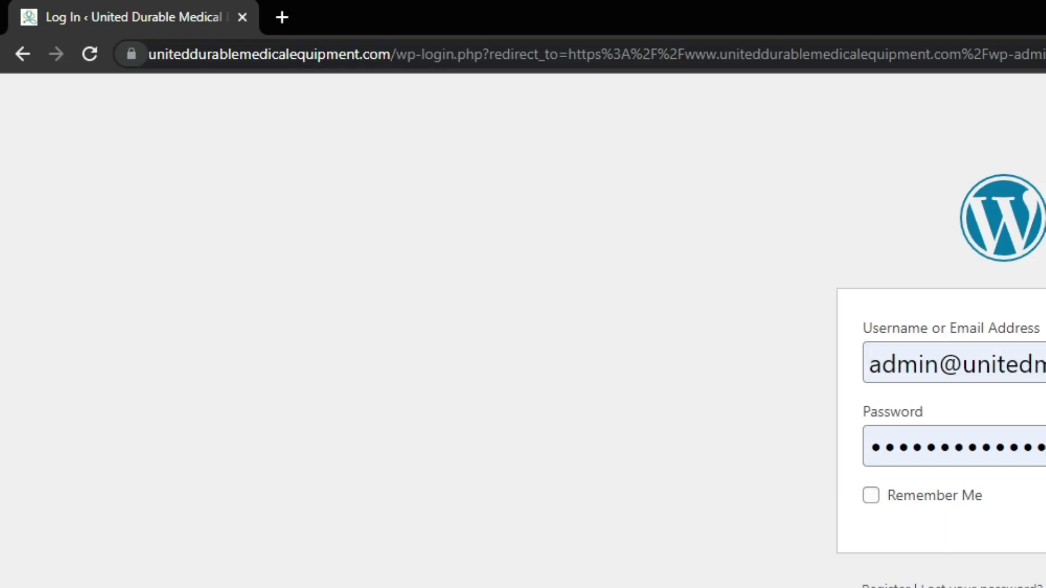
{"action": "left_click", "coordinate": [1020, 462]}
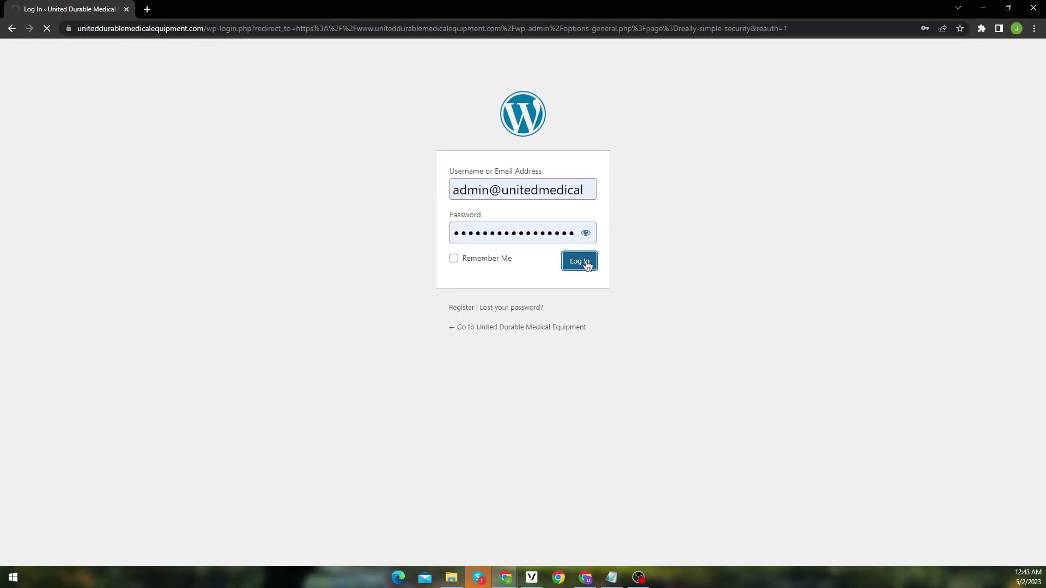